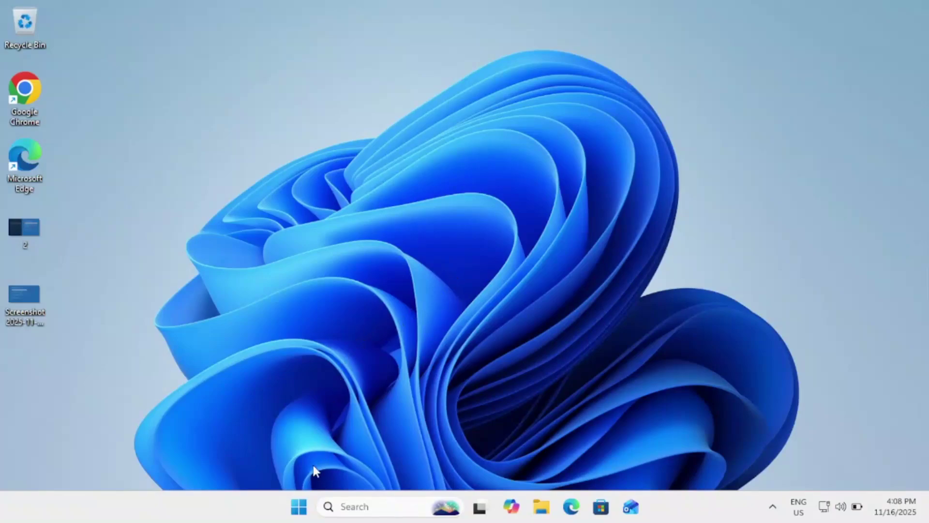
# Go from Start to Settings > System > Activation to check Windows 11 Pro's activation status
pyautogui.click(299, 508)
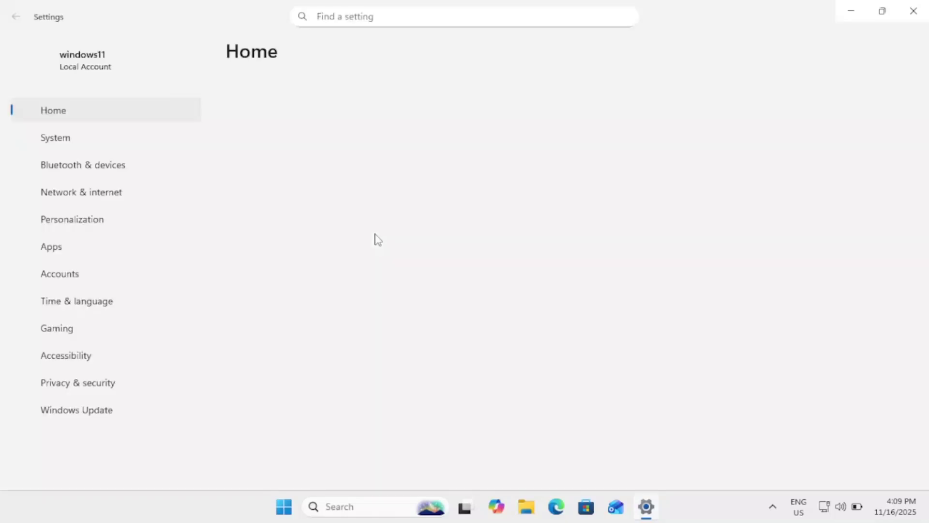
pyautogui.scroll(-8, 437, 264)
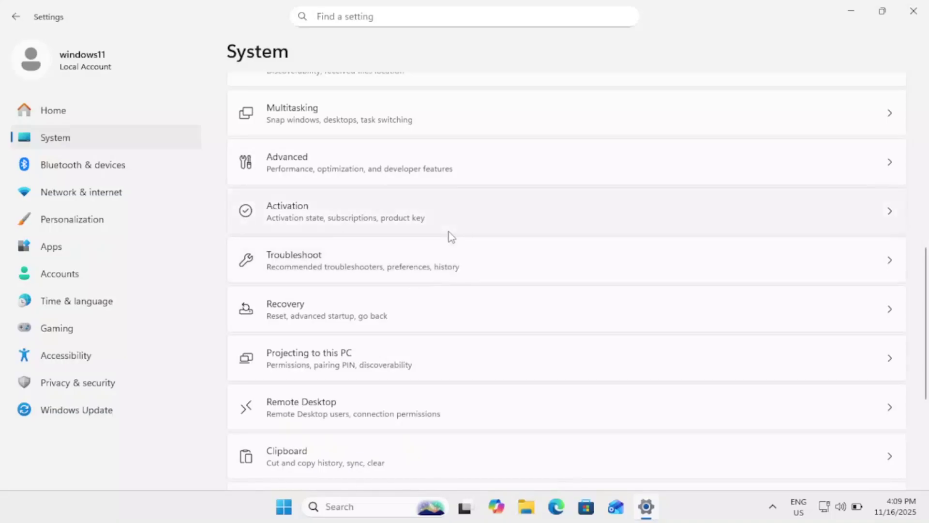
pyautogui.click(771, 225)
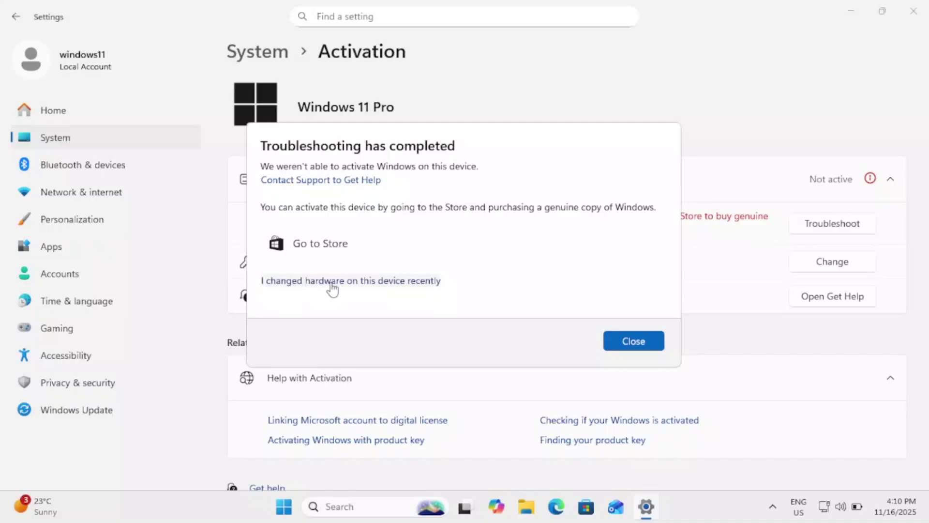
# Choose the troubleshooter option 'I changed hardware on this device recently'
pyautogui.click(426, 285)
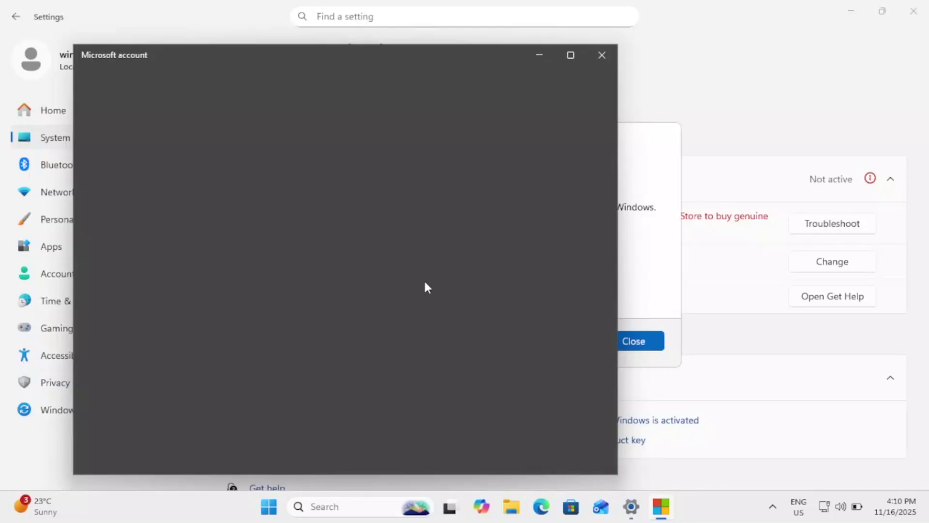
# Sign in to the Microsoft account with the account e-mail and password
pyautogui.moveTo(354, 56); pyautogui.dragTo(431, 47)
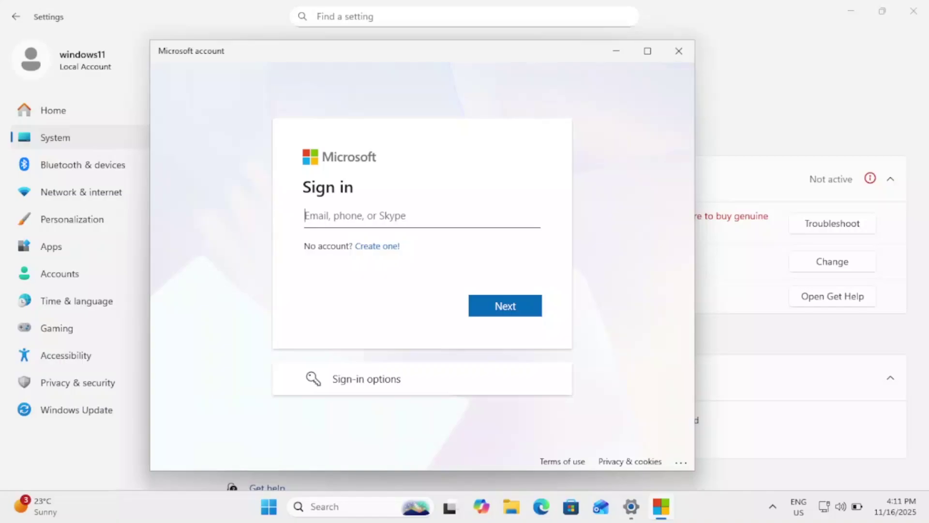
pyautogui.write('win')
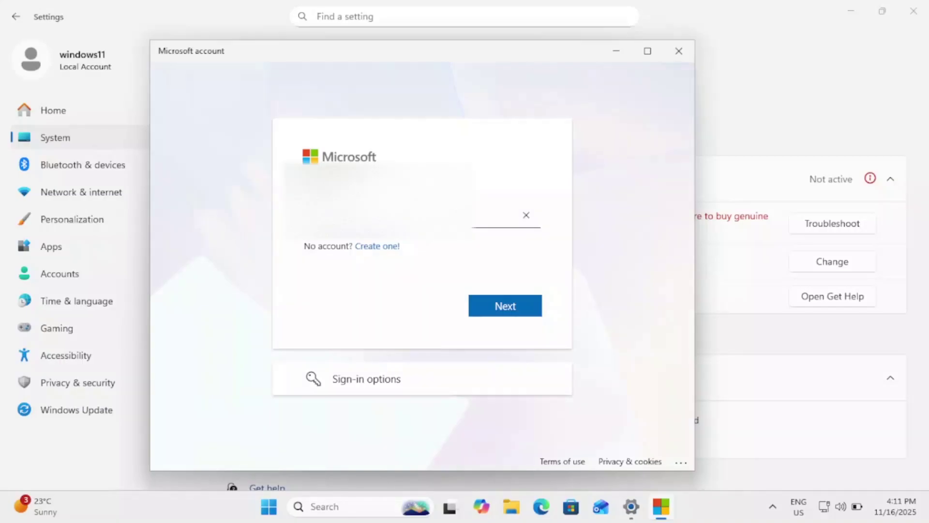
pyautogui.press('Return')
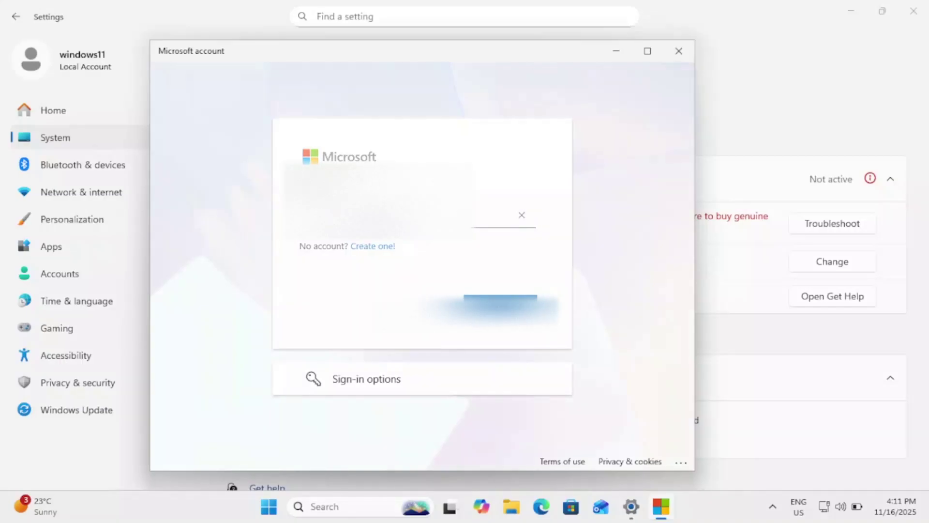
pyautogui.click(389, 263)
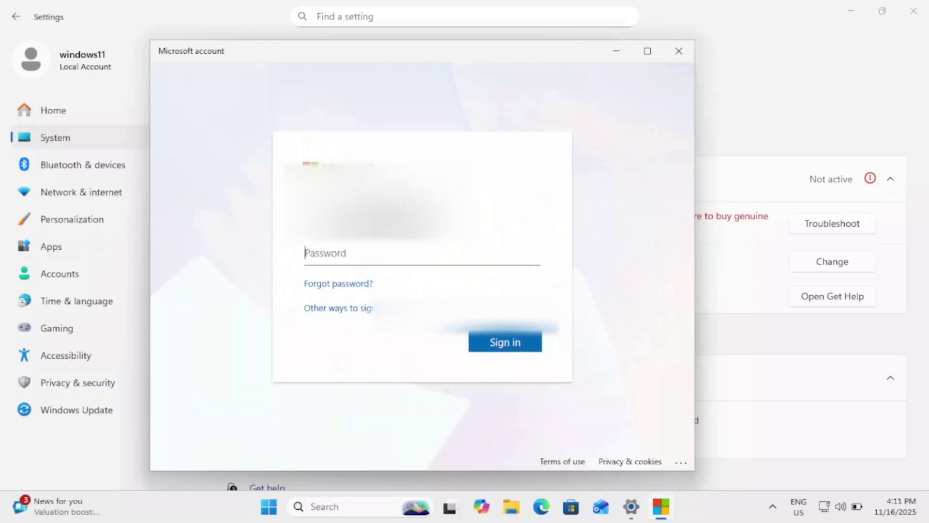
pyautogui.write('********')
pyautogui.click(500, 343)
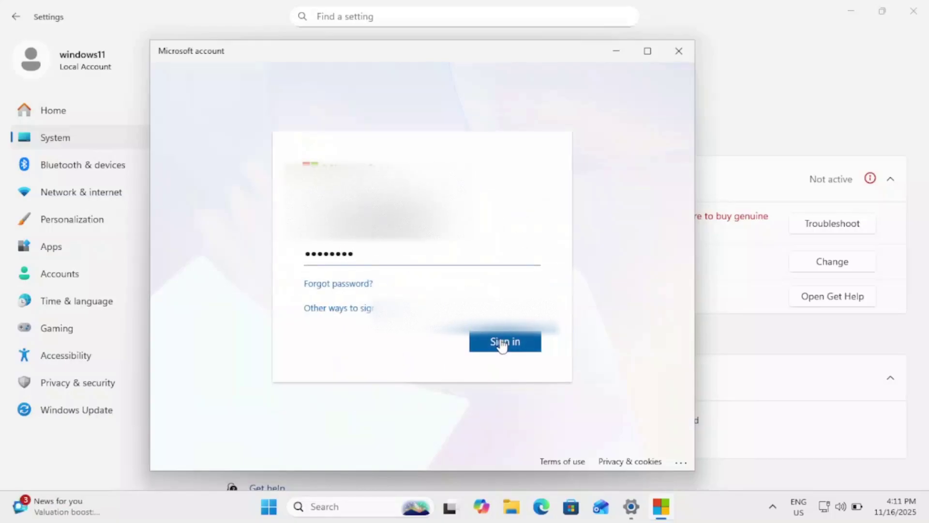
# Confirm the current Windows password and list the other devices linked to the account
pyautogui.write('********')
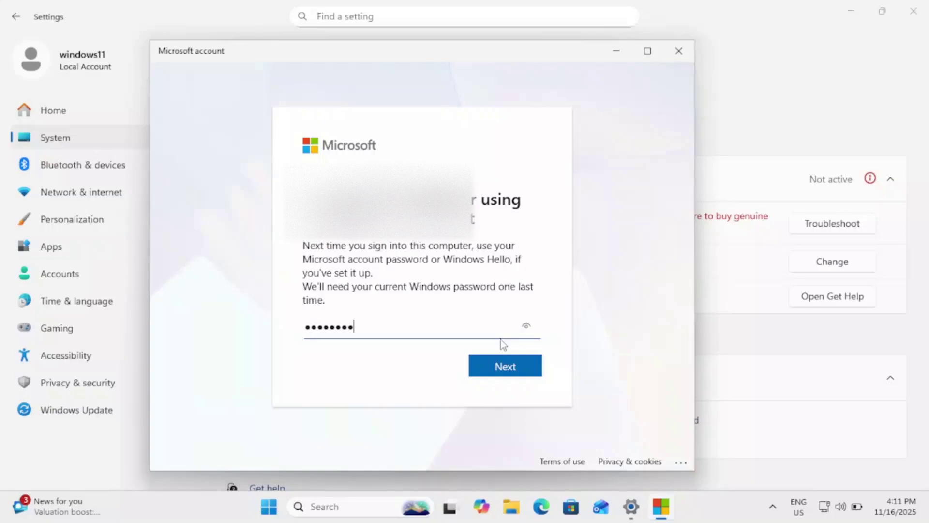
pyautogui.click(503, 375)
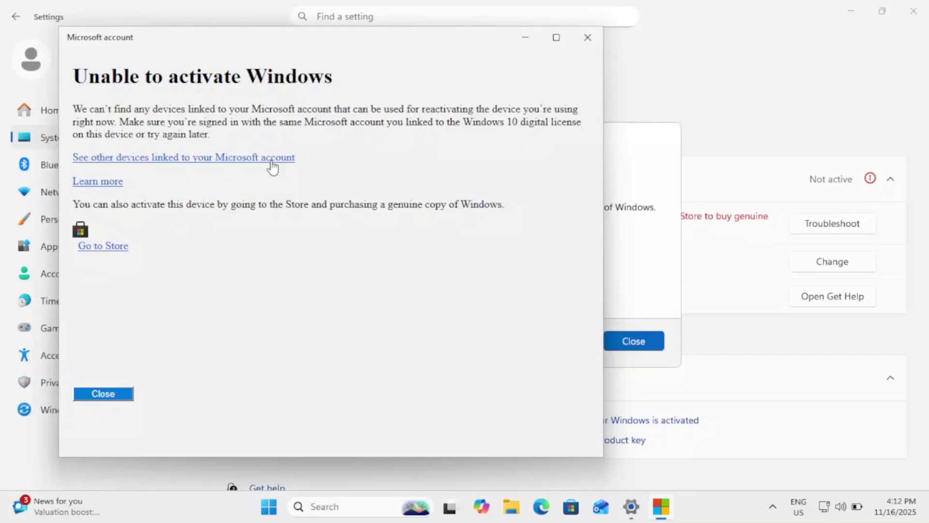
pyautogui.click(272, 167)
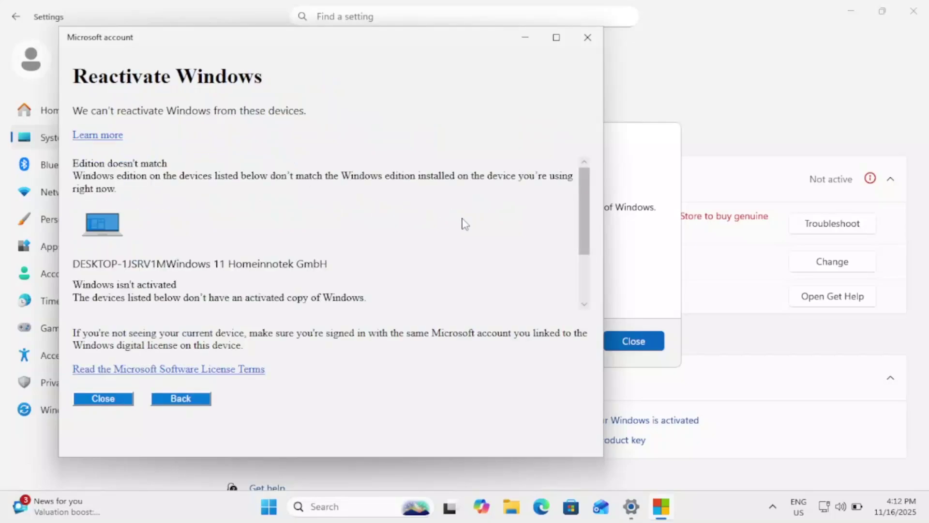
# Maximize the Reactivate Windows window and open the Microsoft Software License Terms article
pyautogui.scroll(-3, 464, 224)
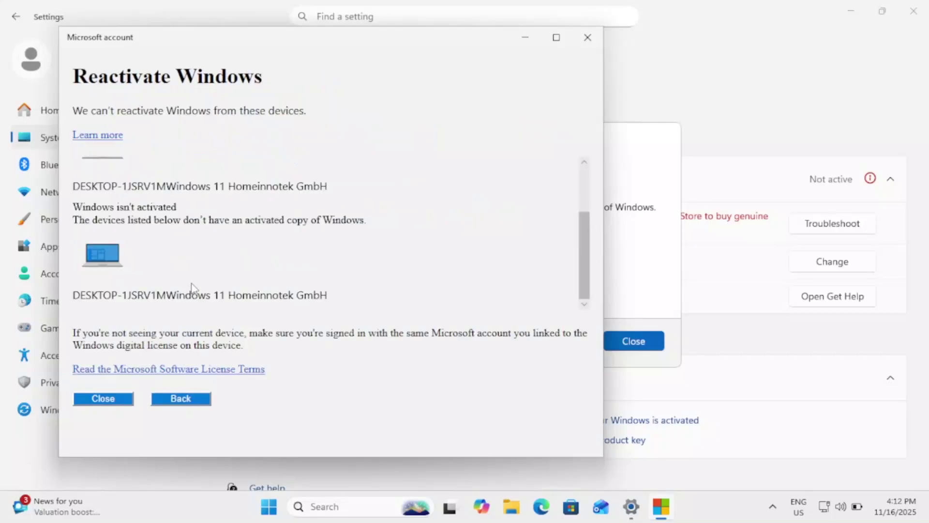
pyautogui.press('super+Up')
pyautogui.click(112, 334)
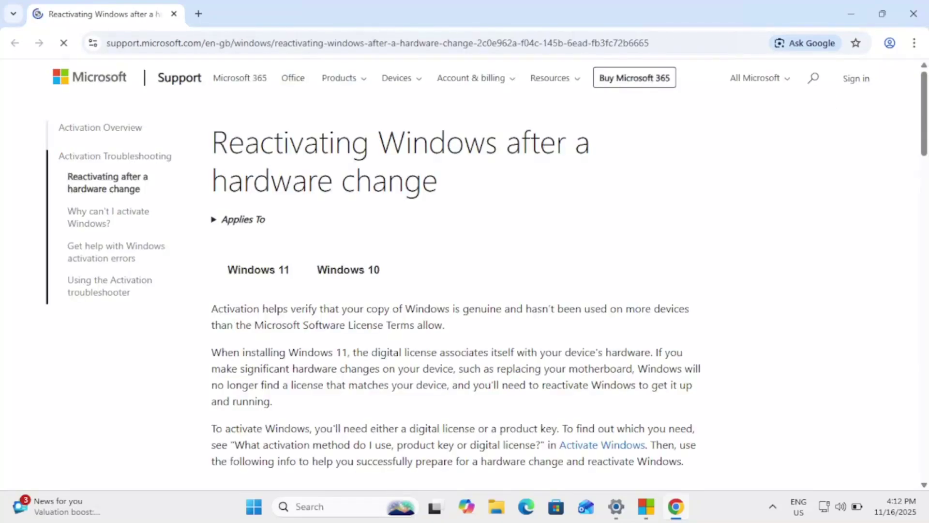
pyautogui.scroll(-1, 437, 257)
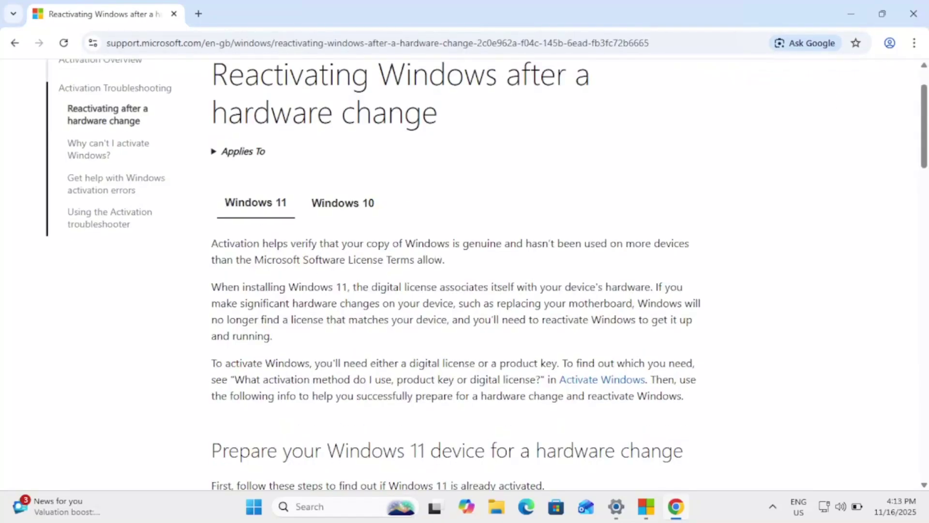
# Highlight the license-terms phrase in the support article, then minimize Chrome
pyautogui.moveTo(463, 243); pyautogui.dragTo(570, 244)
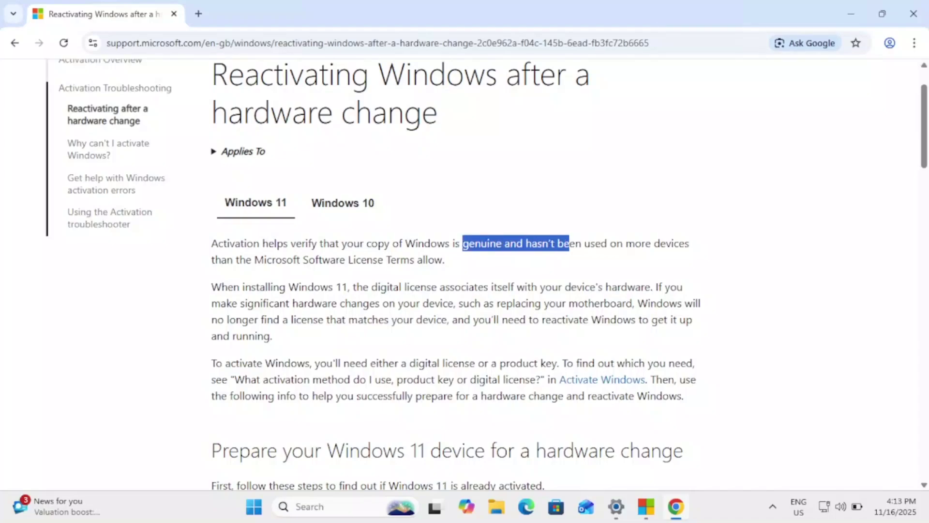
pyautogui.moveTo(570, 243); pyautogui.dragTo(679, 244)
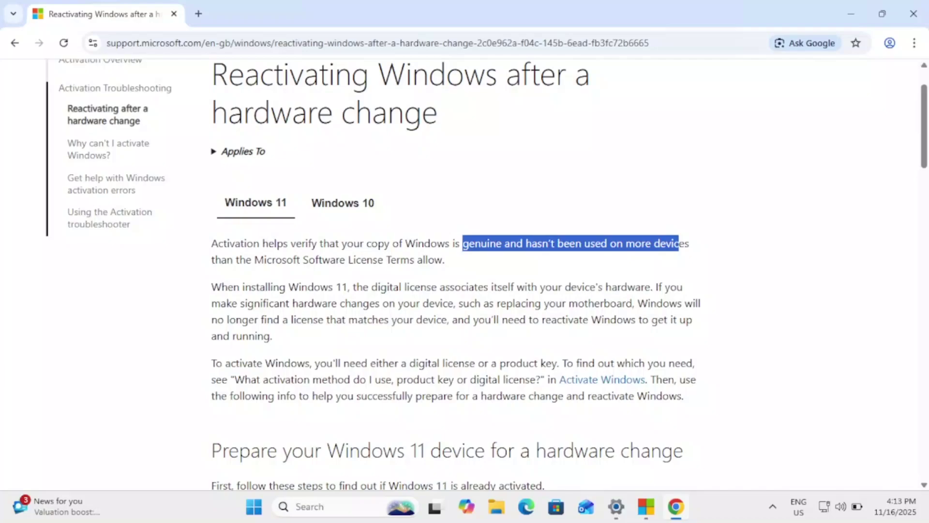
pyautogui.click(363, 276)
pyautogui.moveTo(282, 259); pyautogui.dragTo(446, 263)
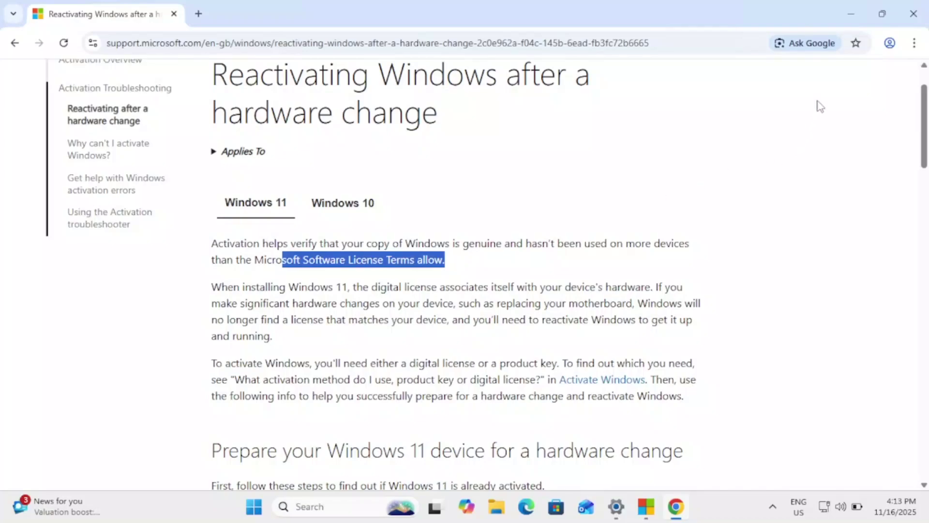
pyautogui.click(851, 14)
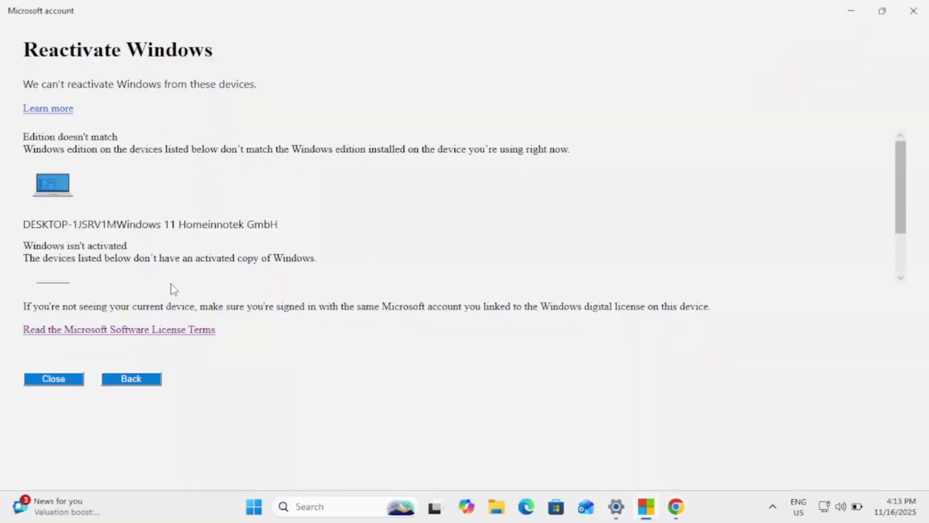
# Review the linked-device list, then go back to the Unable to activate Windows page
pyautogui.scroll(-1, 163, 251)
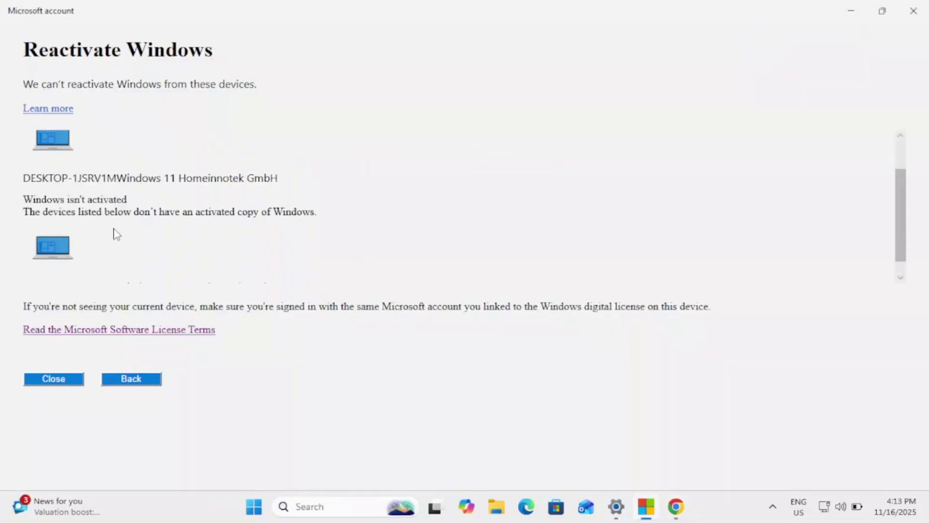
pyautogui.scroll(-1, 132, 233)
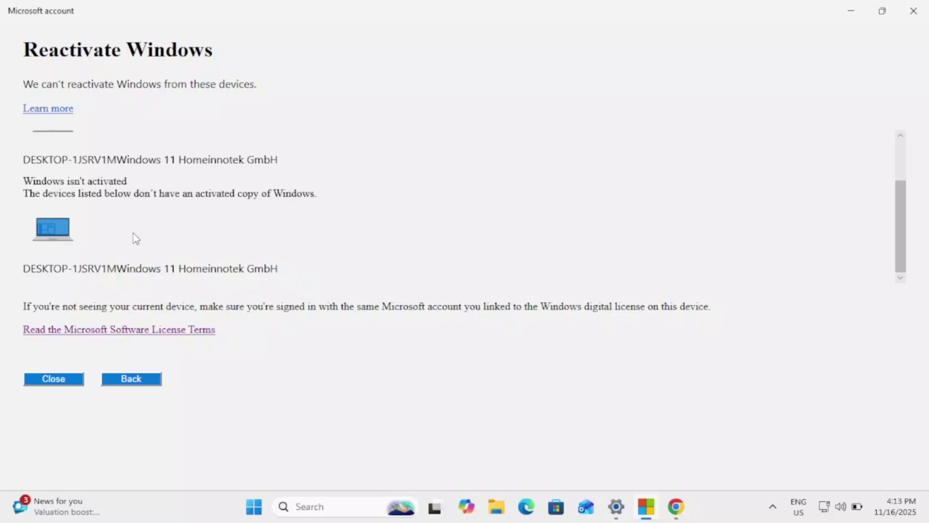
pyautogui.scroll(1, 135, 238)
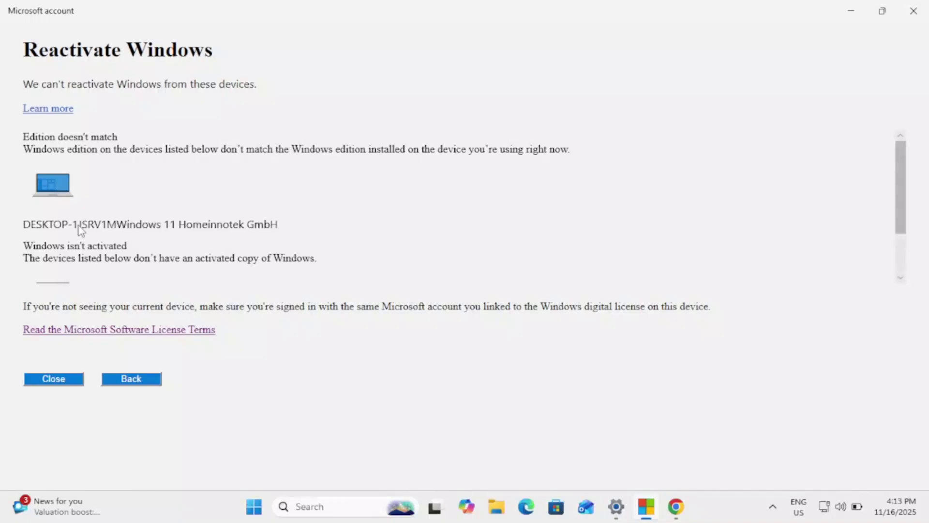
pyautogui.scroll(-1, 81, 231)
pyautogui.scroll(-1, 102, 222)
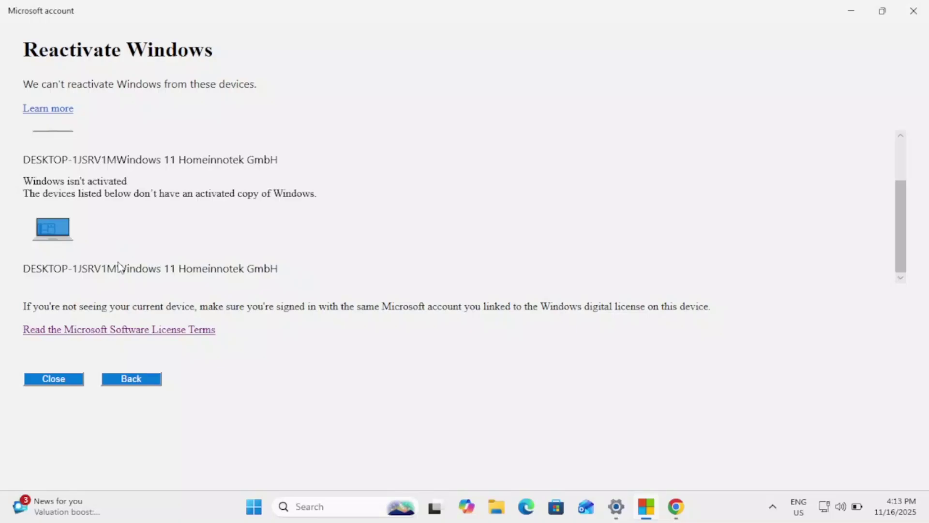
pyautogui.scroll(1, 119, 267)
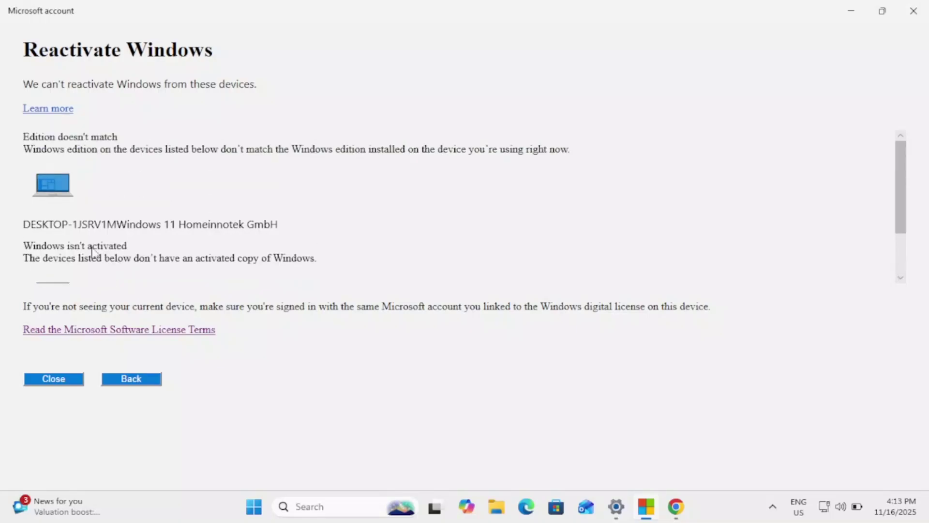
pyautogui.click(141, 382)
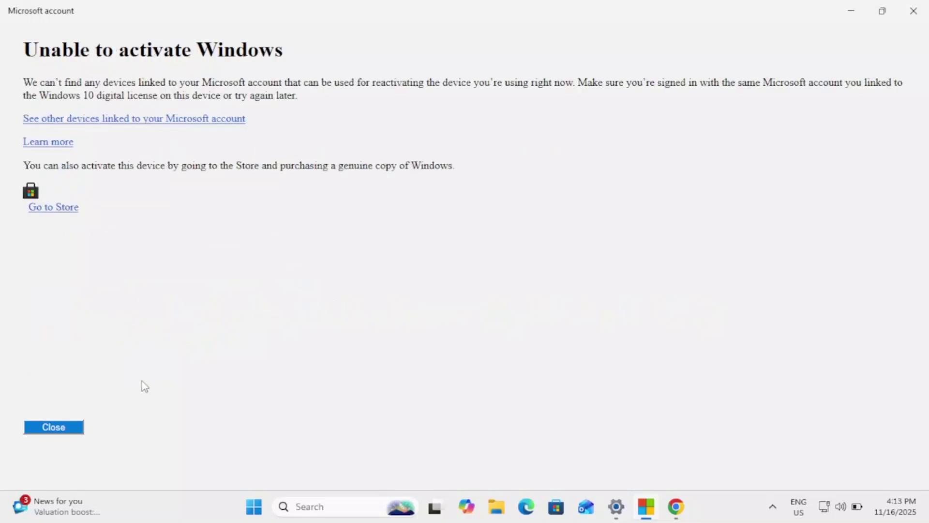
# Close the troubleshooting result, open Change product key, and cancel the product key dialog
pyautogui.click(66, 427)
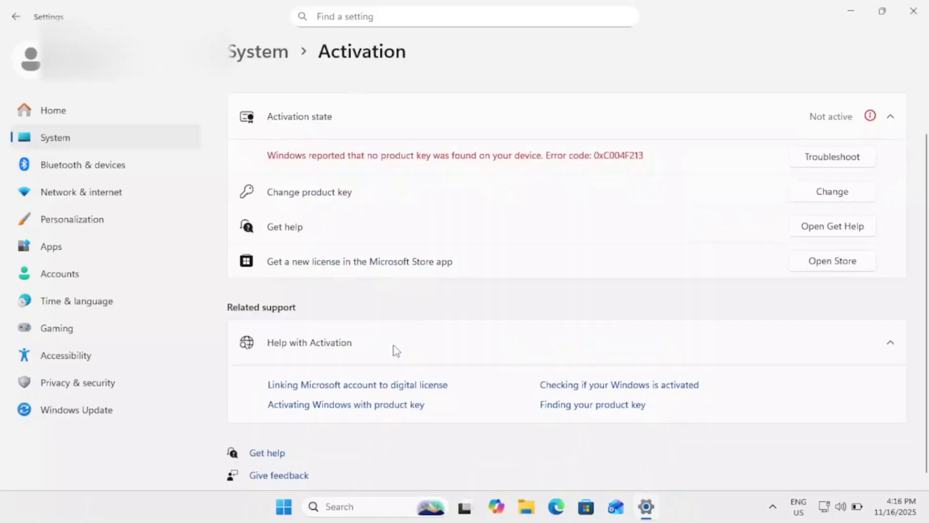
pyautogui.scroll(2, 396, 350)
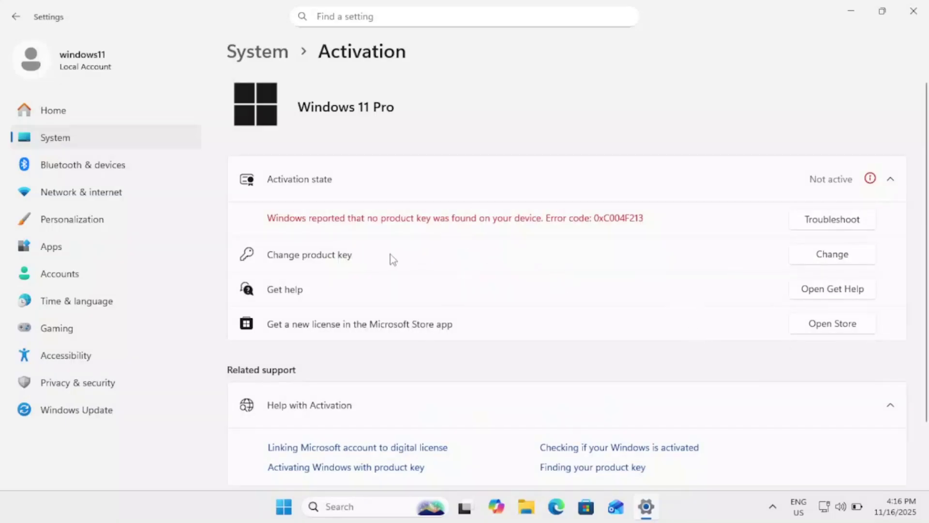
pyautogui.click(840, 262)
pyautogui.click(840, 261)
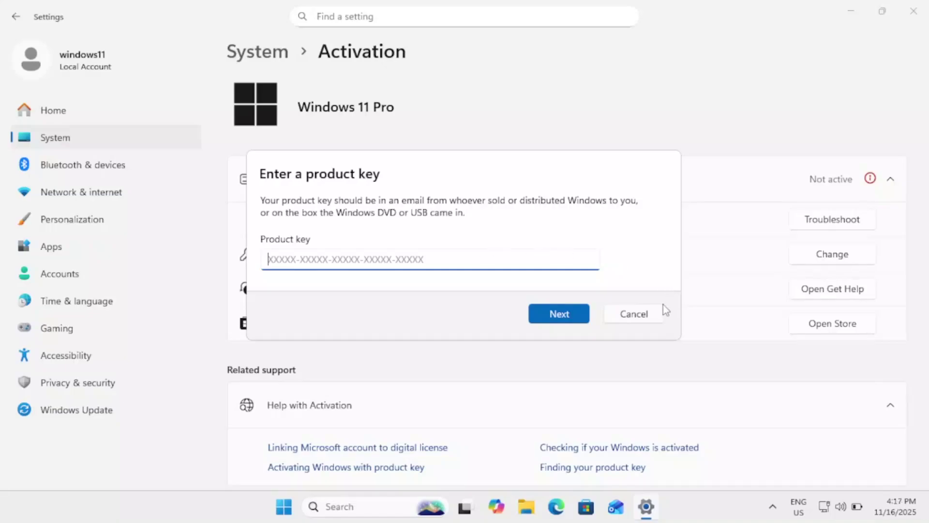
pyautogui.click(633, 315)
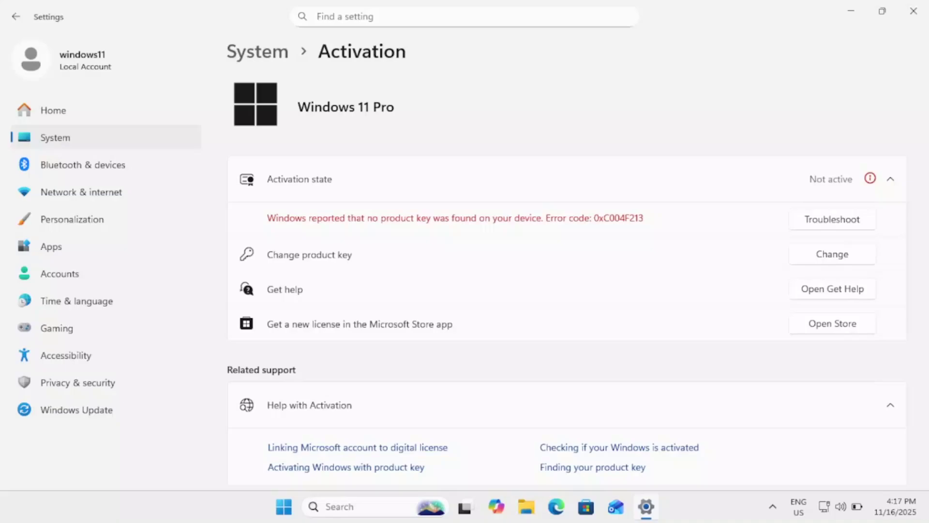
# Search Windows for troubleshoot and open Troubleshoot settings > Other troubleshooters
pyautogui.click(353, 17)
pyautogui.write('toubel')
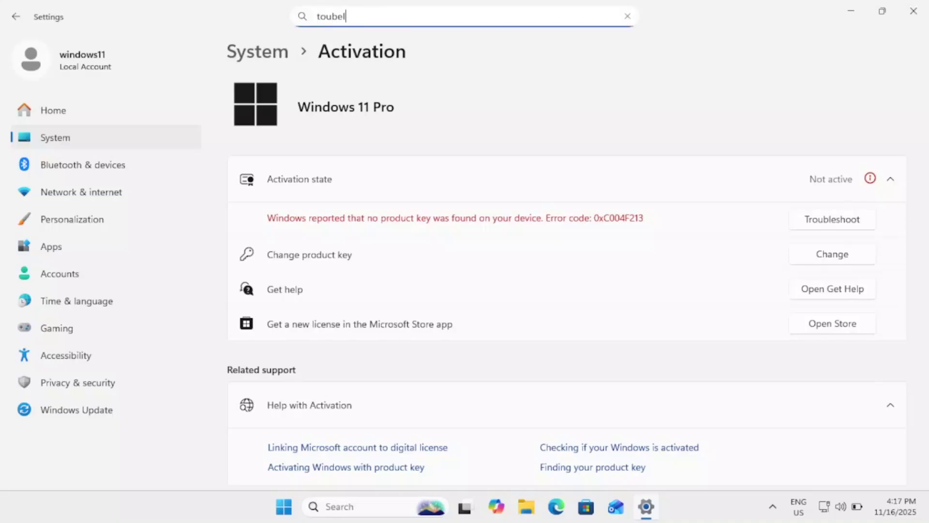
pyautogui.click(348, 507)
pyautogui.write('trou')
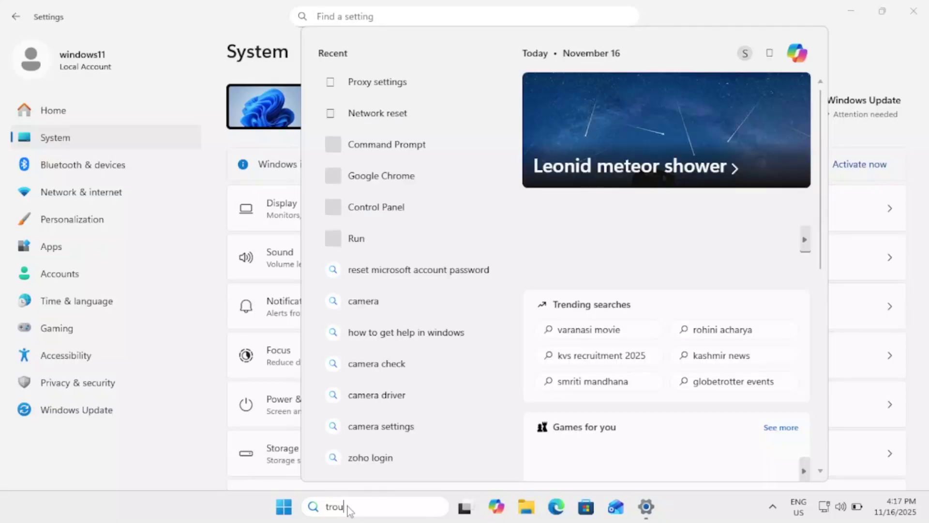
pyautogui.write('bel')
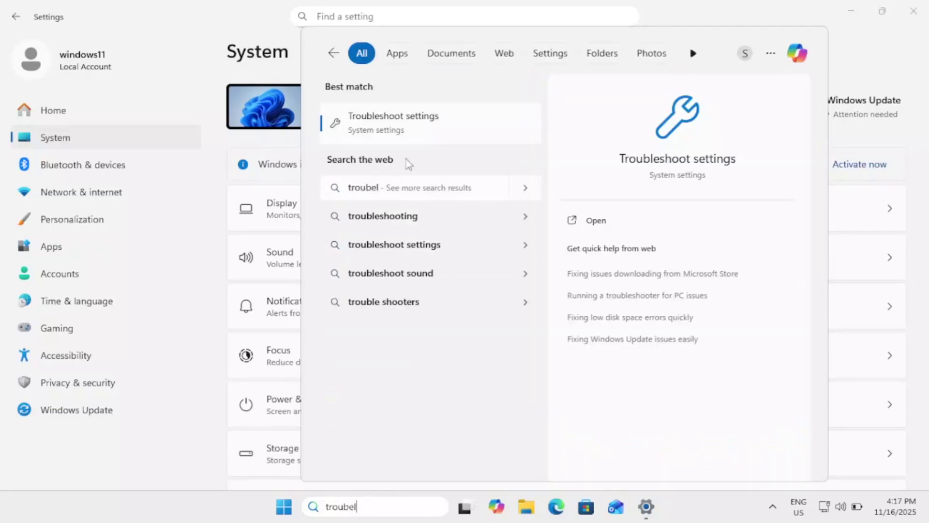
pyautogui.click(403, 127)
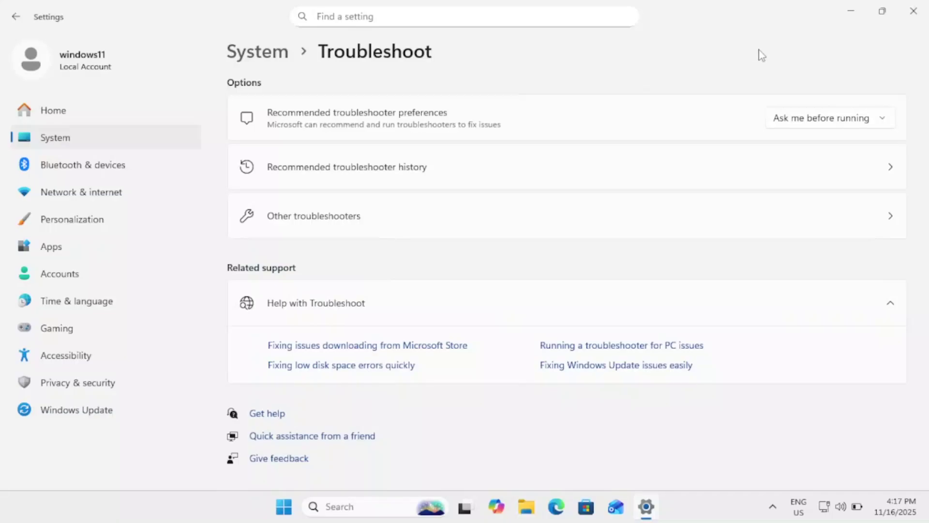
pyautogui.click(351, 224)
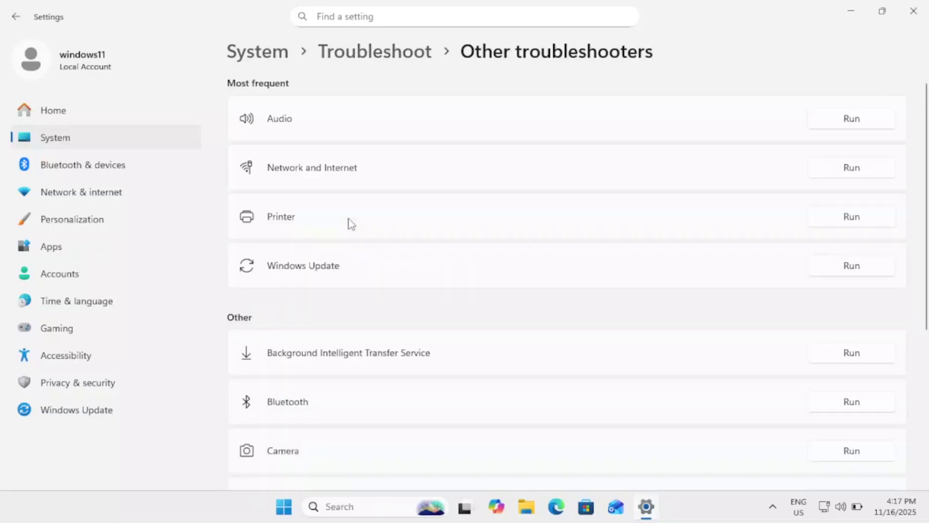
# Run the Windows Update troubleshooter and dismiss the Get Help can't-open error
pyautogui.scroll(-5, 349, 218)
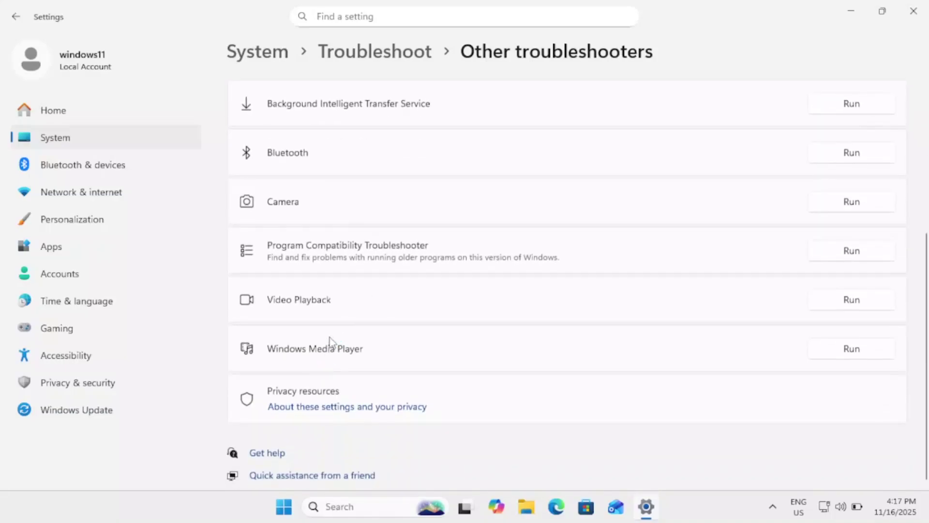
pyautogui.scroll(5, 399, 382)
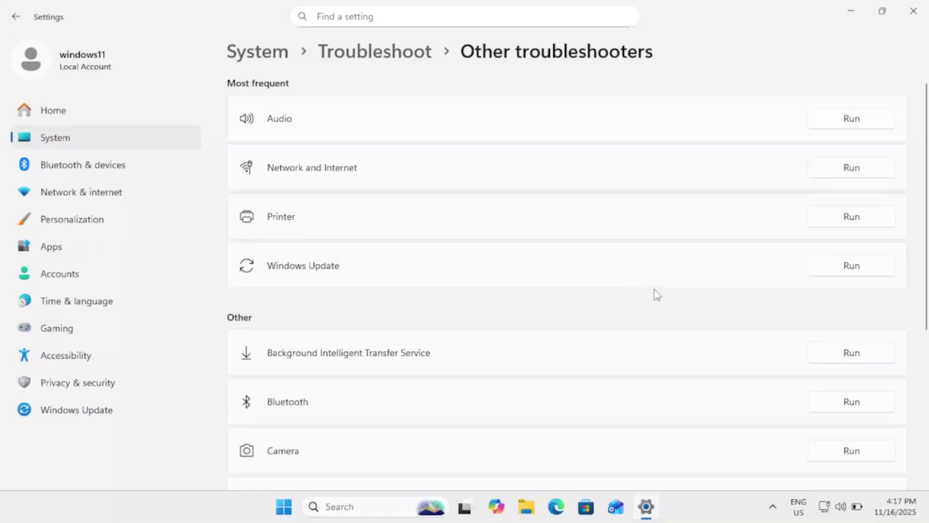
pyautogui.click(846, 274)
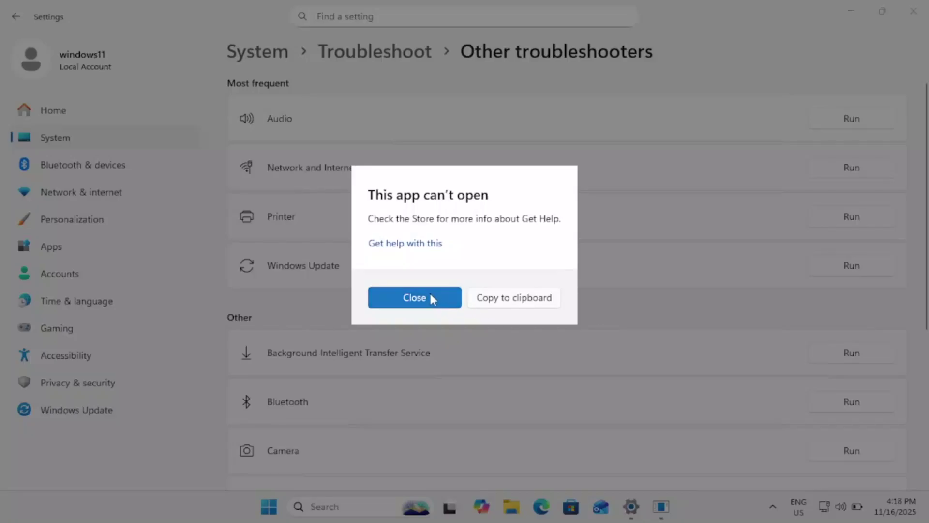
pyautogui.click(431, 295)
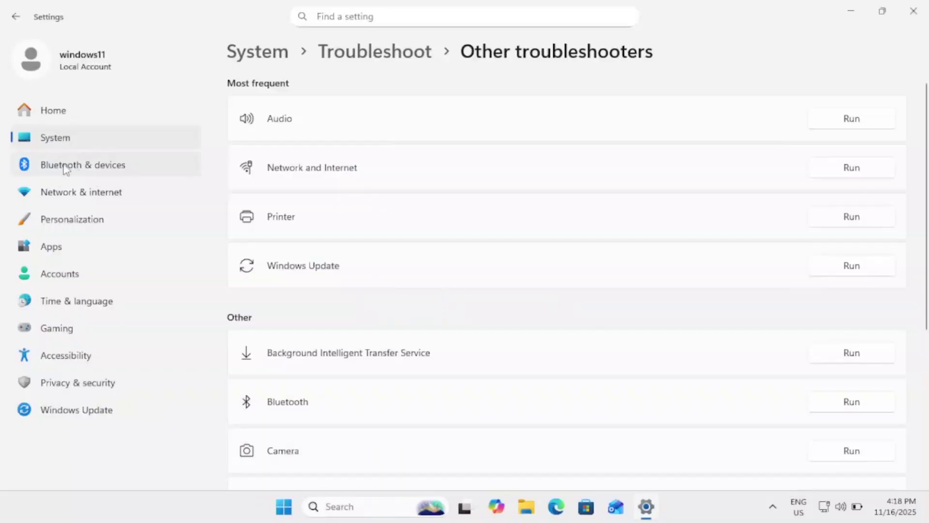
# Return to System > Activation and open the Microsoft Store to get a new licence
pyautogui.click(70, 145)
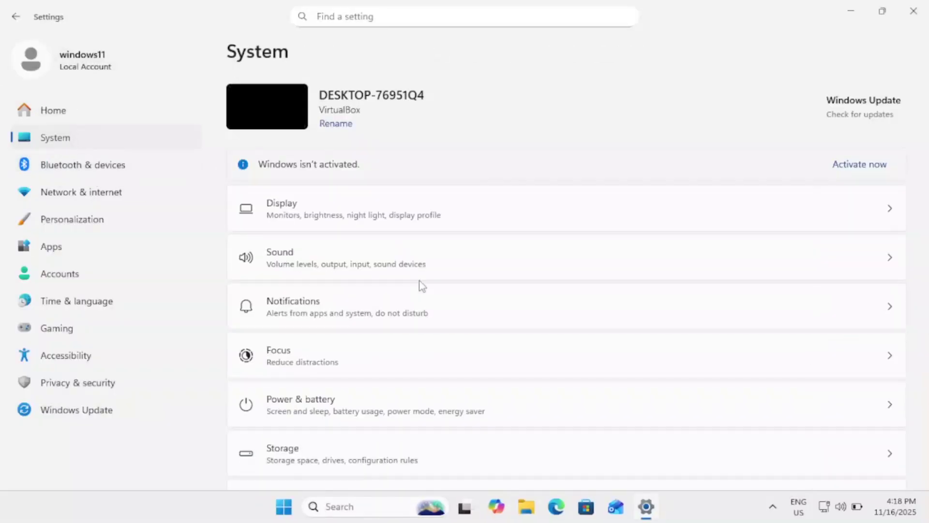
pyautogui.scroll(-5, 421, 298)
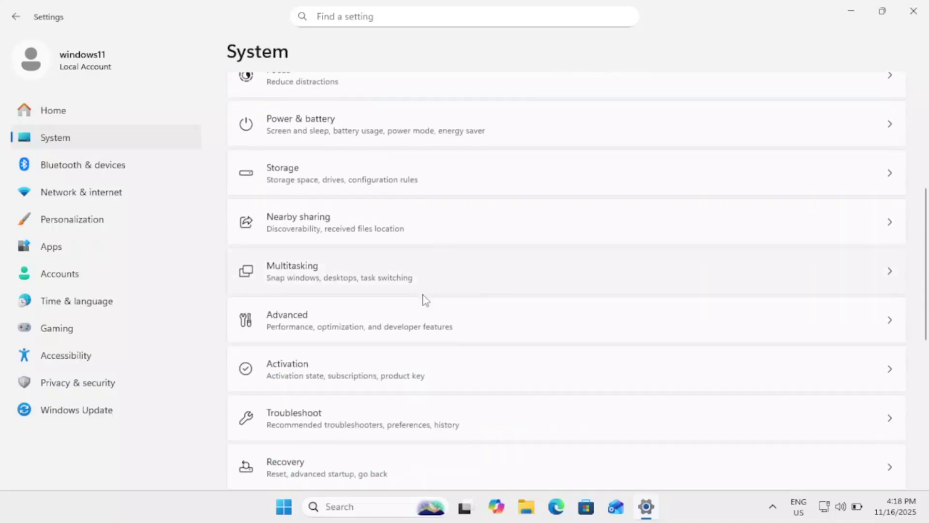
pyautogui.scroll(-3, 426, 363)
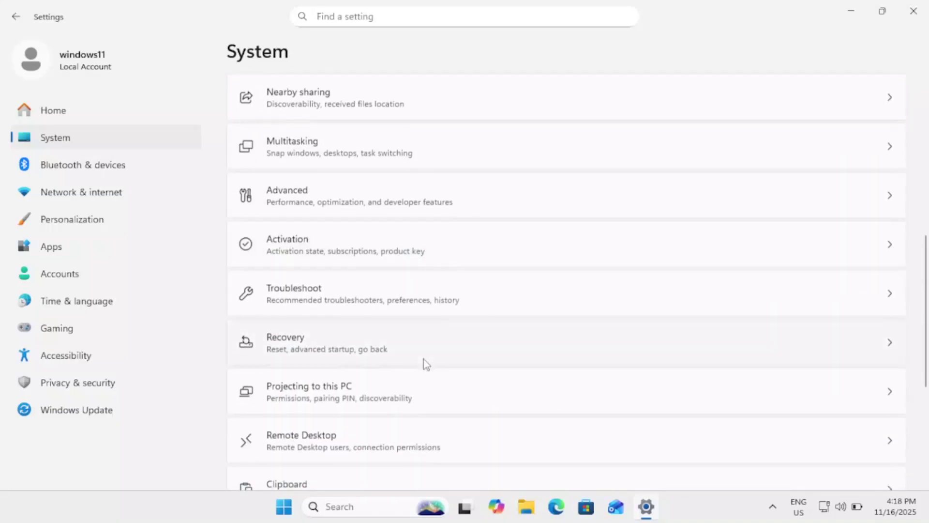
pyautogui.click(440, 253)
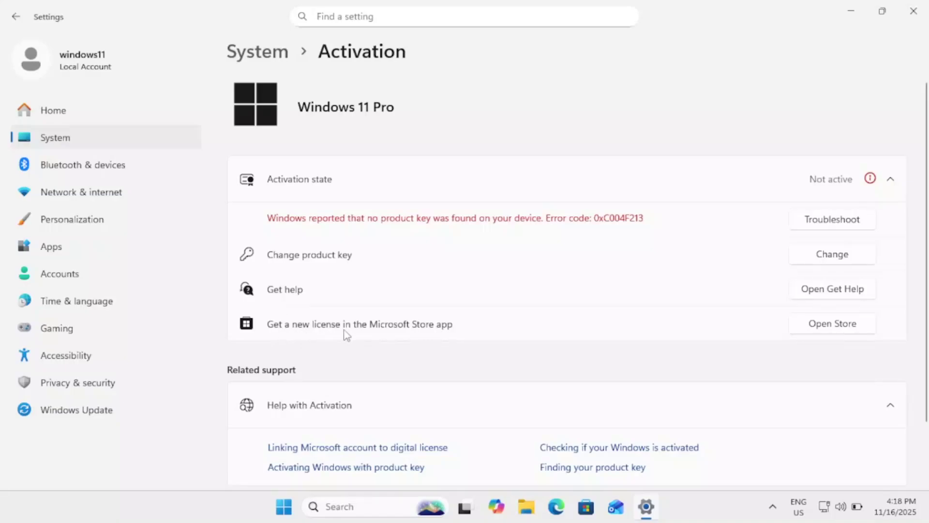
pyautogui.click(841, 327)
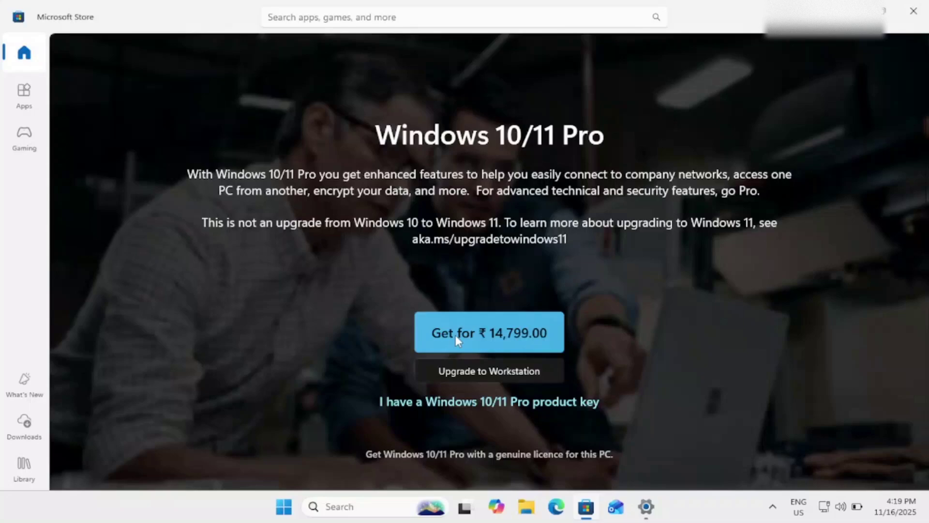
# Scroll the Windows 10/11 Pro Store page showing the ₹14,799.00 licence offer
pyautogui.scroll(-2, 455, 335)
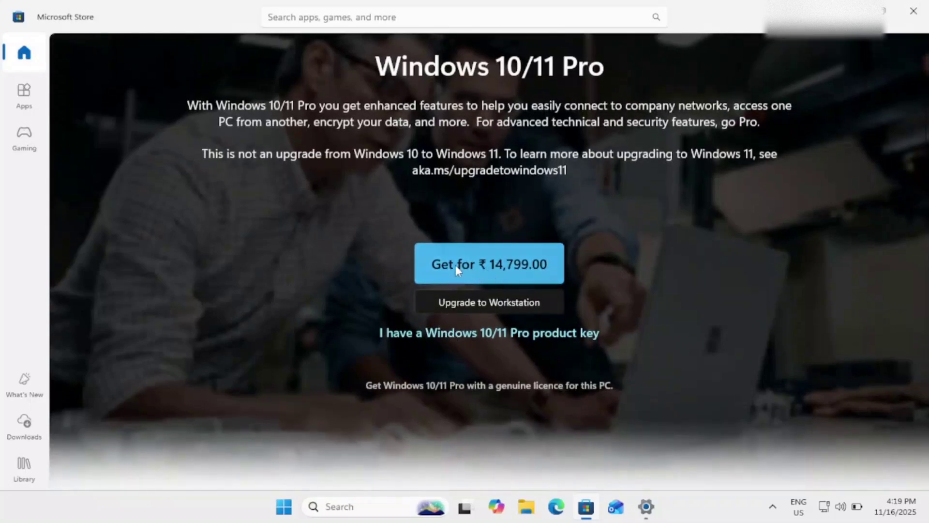
# Start the ₹14,799.00 Windows 10/11 Pro purchase, pick UPI payment, then cancel and close checkout
pyautogui.click(508, 268)
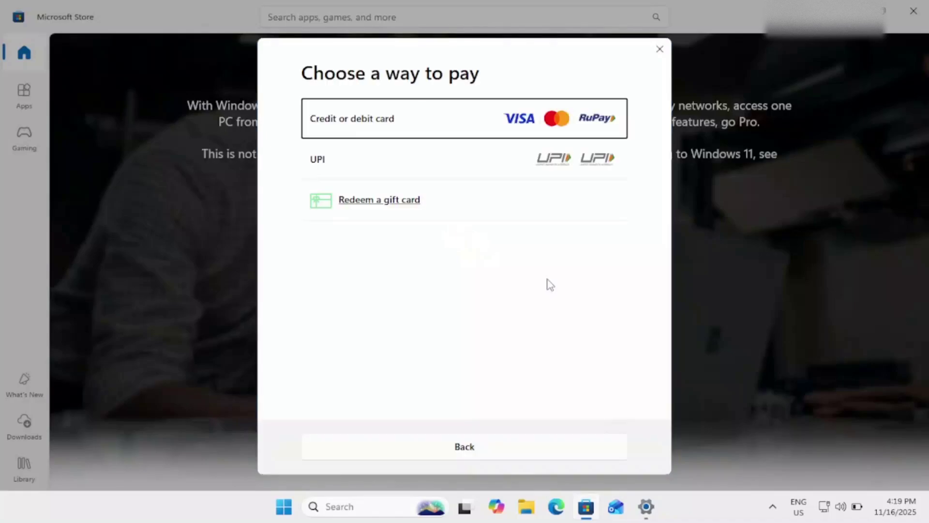
pyautogui.click(500, 160)
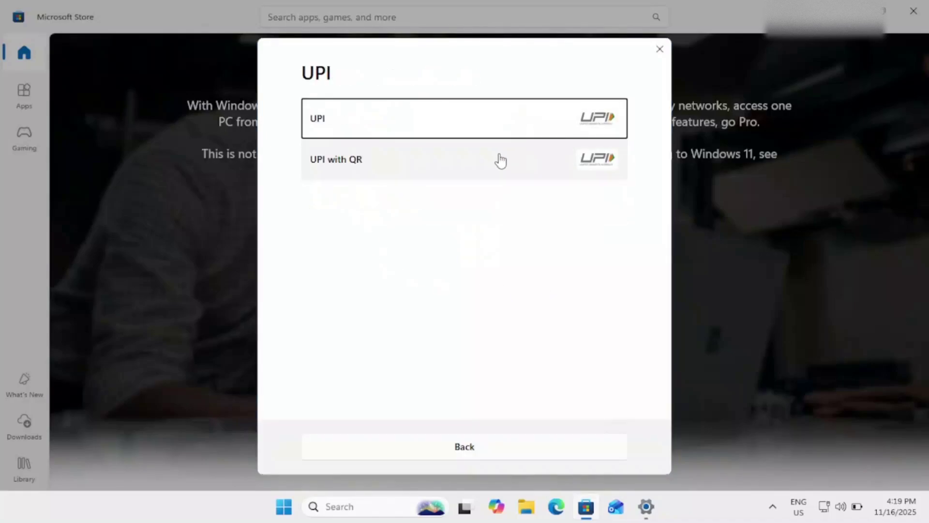
pyautogui.click(498, 160)
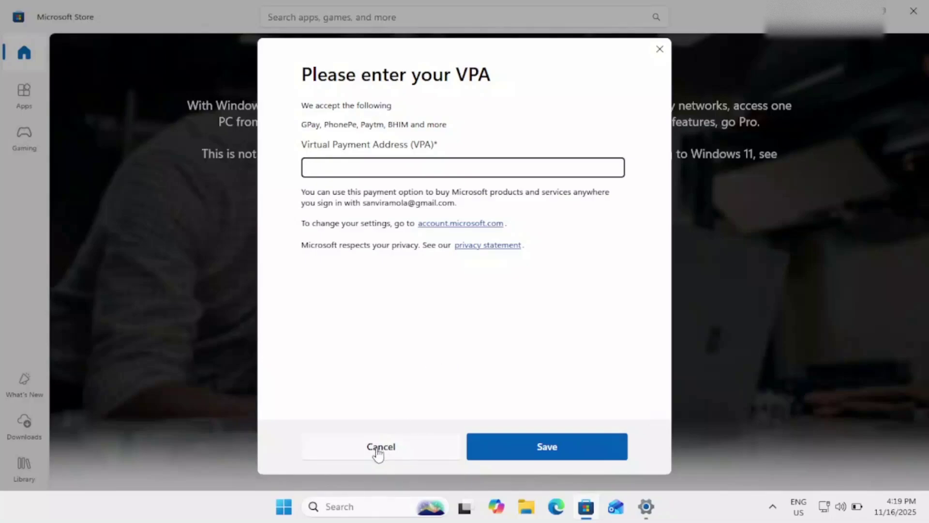
pyautogui.click(392, 453)
pyautogui.click(391, 451)
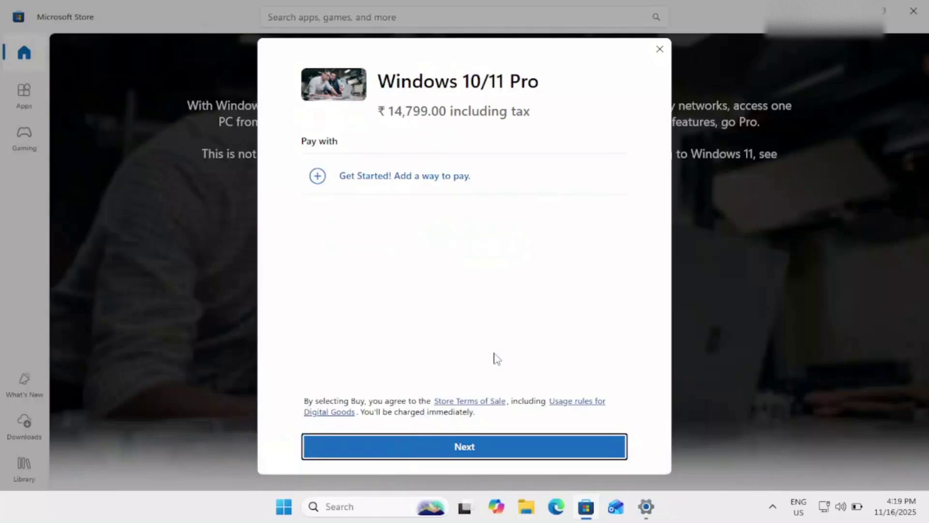
pyautogui.click(659, 50)
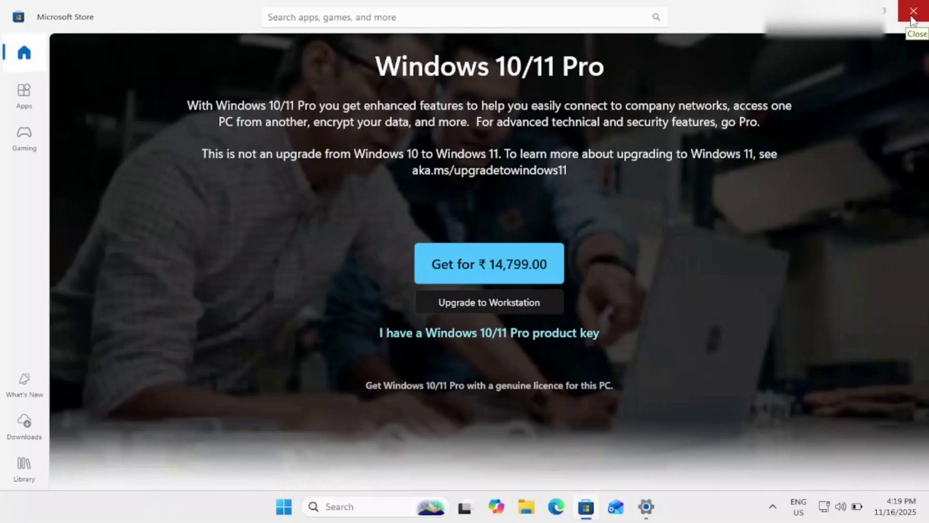
# Close the Microsoft Store window, leaving Windows 11 Pro unpurchased and the desktop visible
pyautogui.click(912, 20)
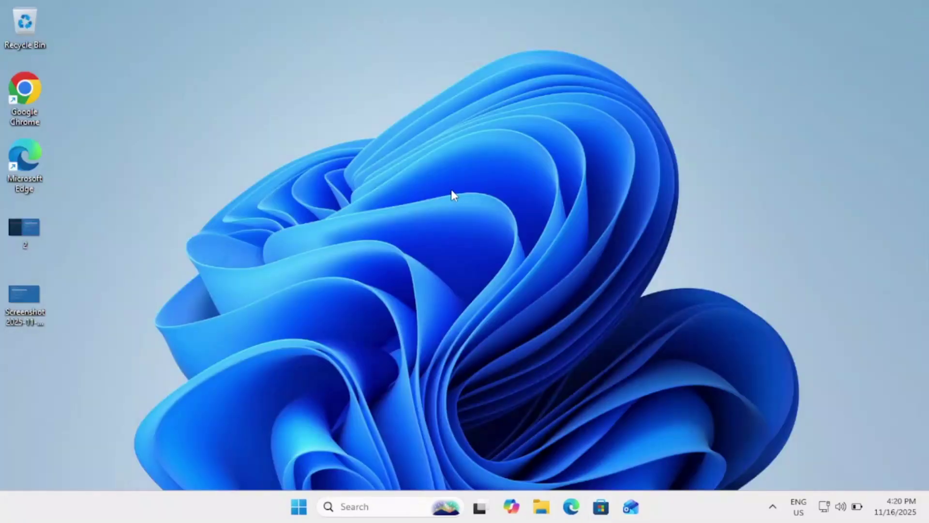